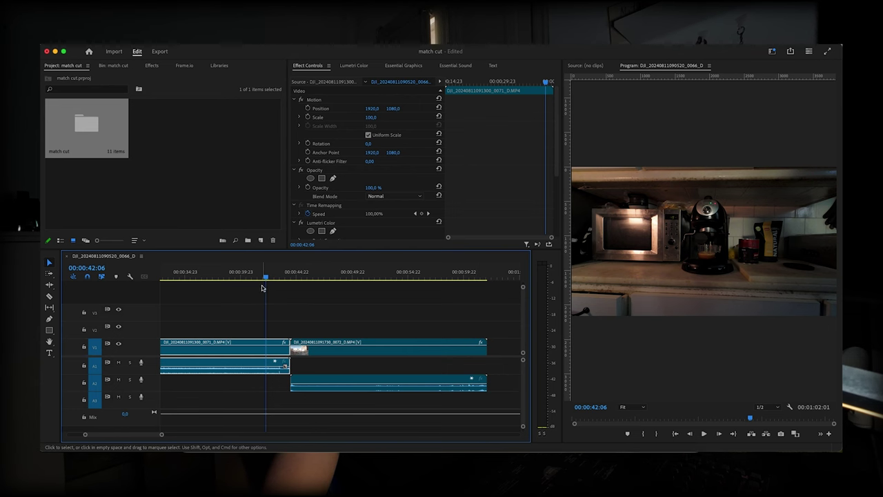
At 00:00:42:22, where the hand reaches the cup, set the kitchen clip's Scale to 120.
mouse_move(266, 277)
mouse_down()
mouse_move(304, 282)
mouse_move(273, 284)
mouse_up()
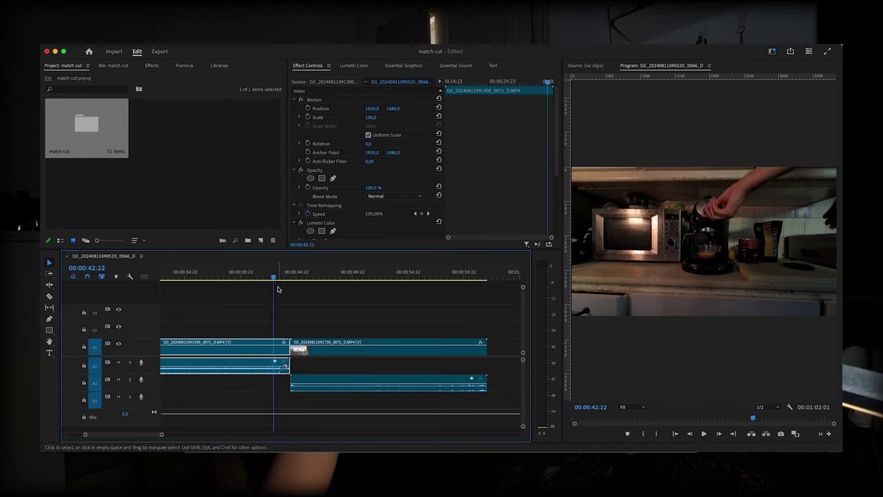
click(372, 118)
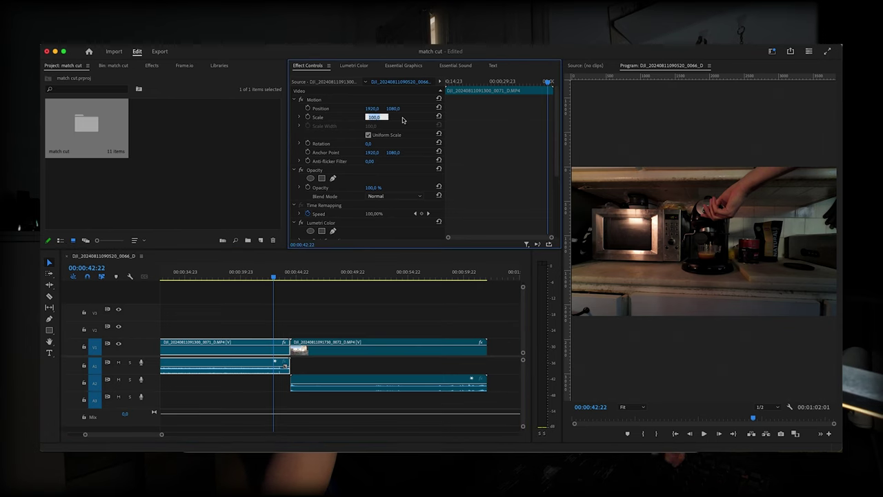
text(120)
key(Return)
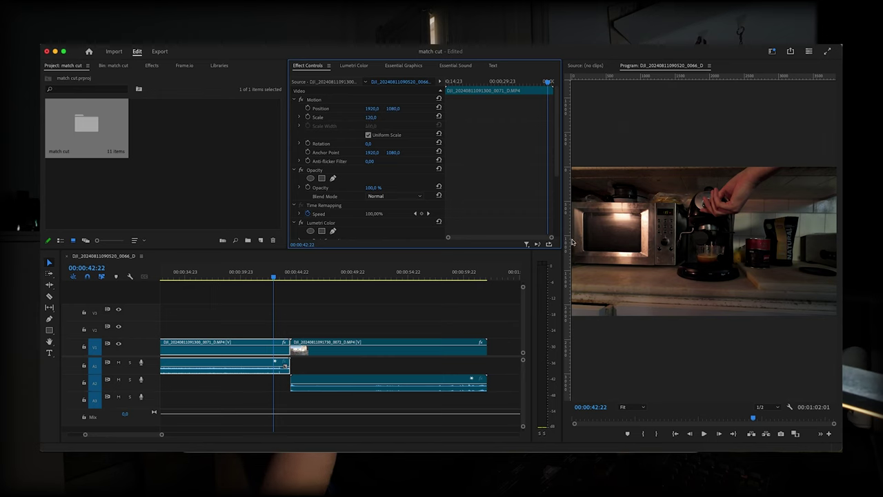
Place guides at the cup's left, right, top and base edges, and lift the outdoor clip onto V2.
drag(570, 221, 697, 225)
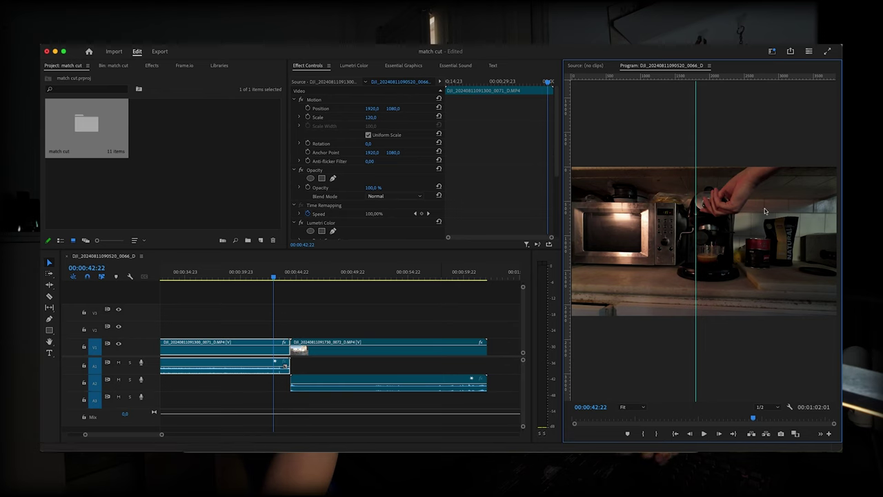
click(570, 240)
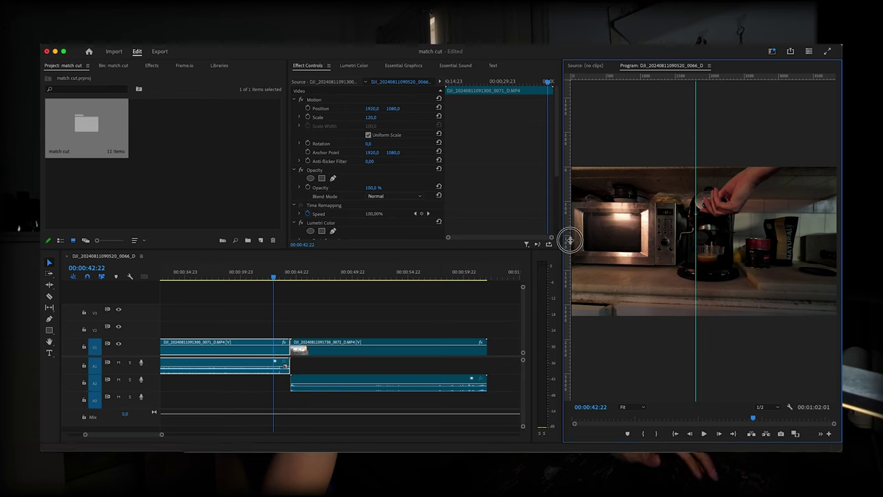
drag(570, 239, 720, 252)
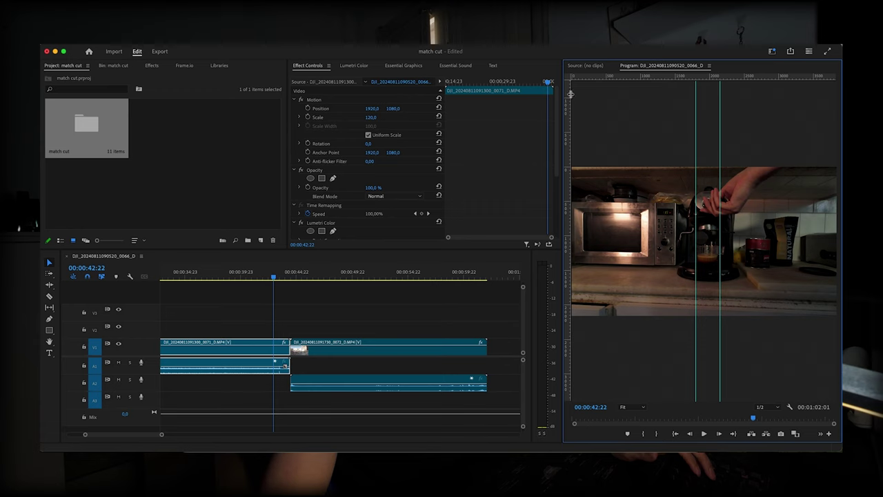
drag(581, 78, 687, 245)
drag(613, 80, 668, 260)
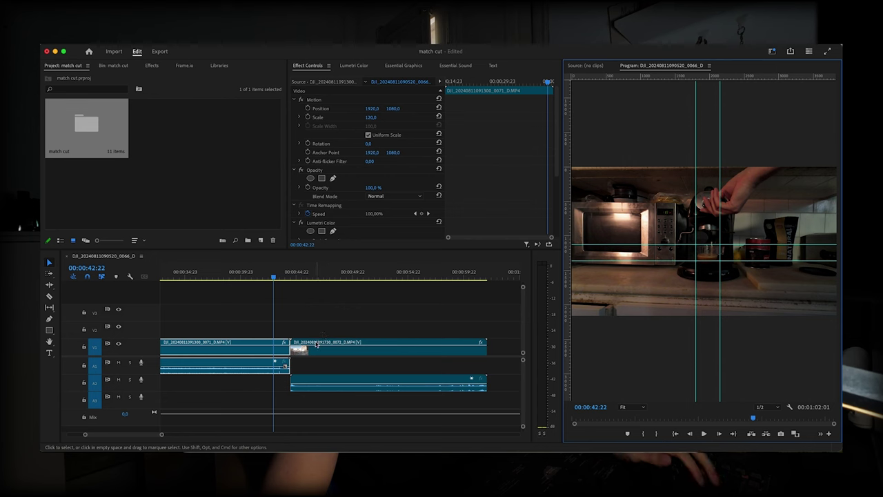
drag(316, 343, 303, 324)
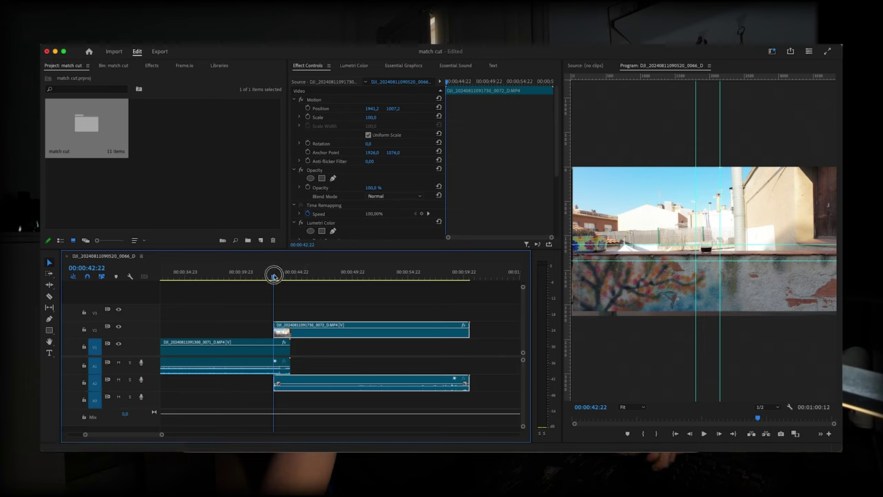
Scale the outdoor clip to 150, then 180, and raise it toward the cup guides.
drag(273, 276, 275, 276)
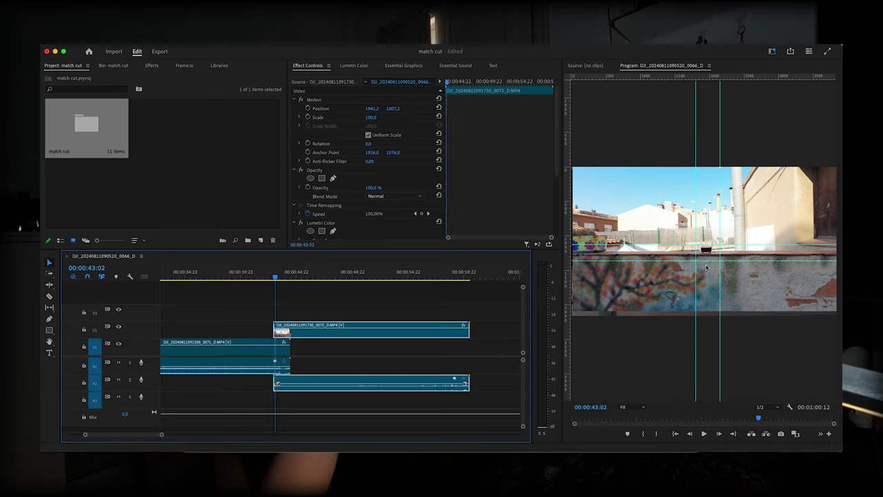
click(370, 117)
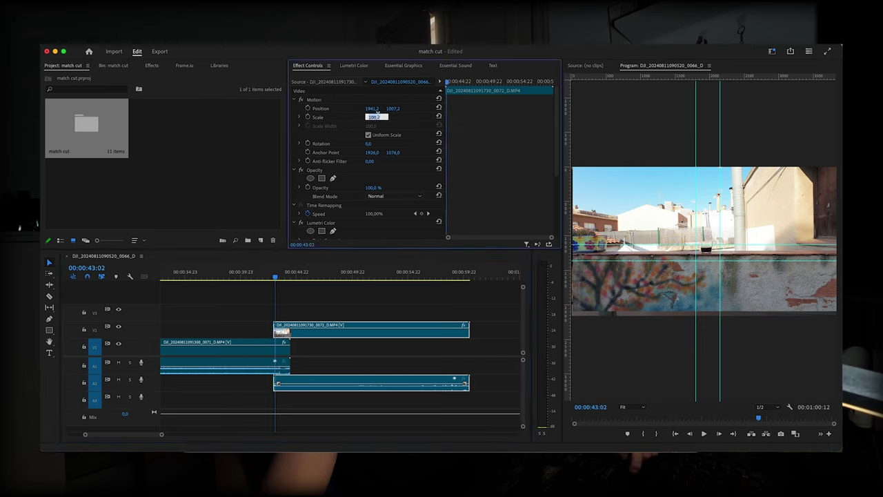
text(150)
key(Return)
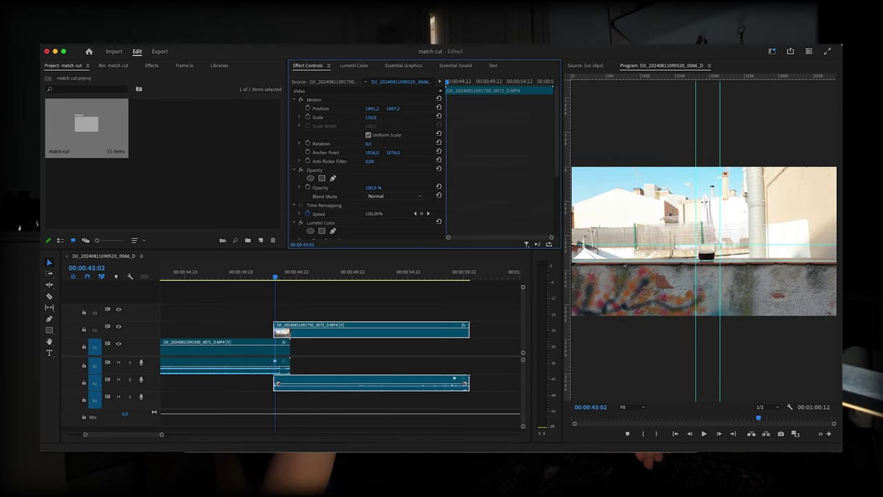
text(1)
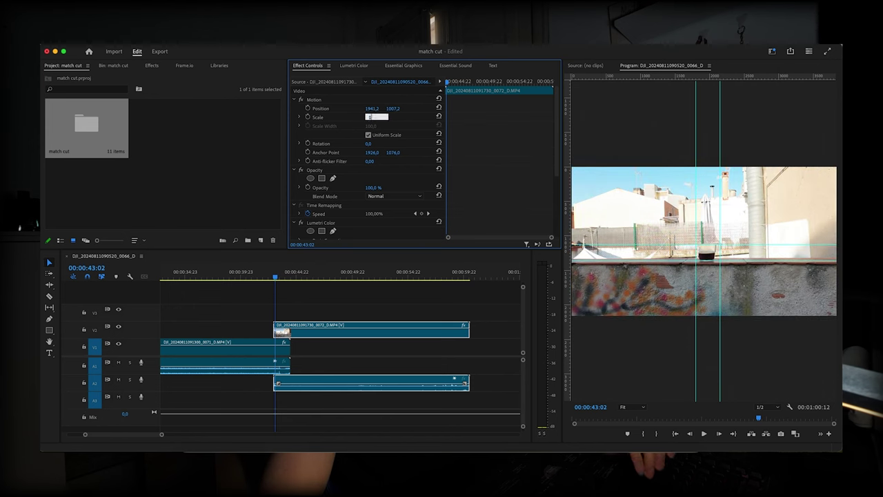
text(80)
key(Return)
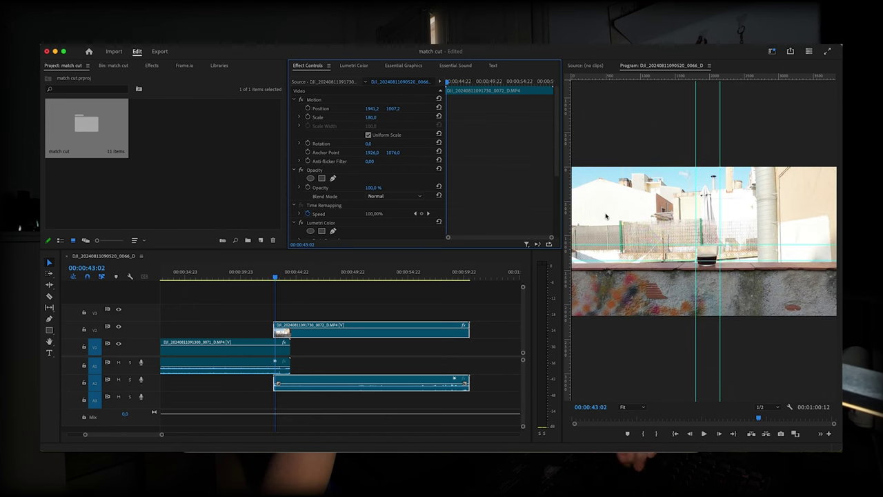
click(316, 110)
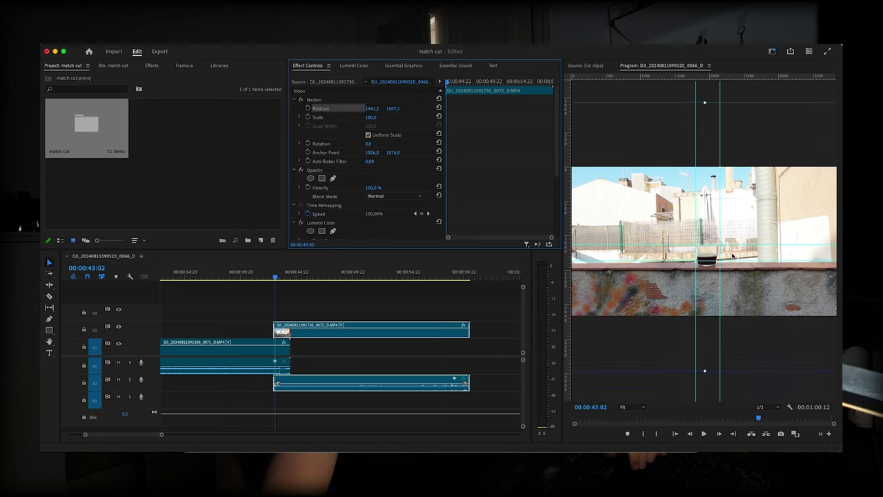
drag(732, 256, 733, 252)
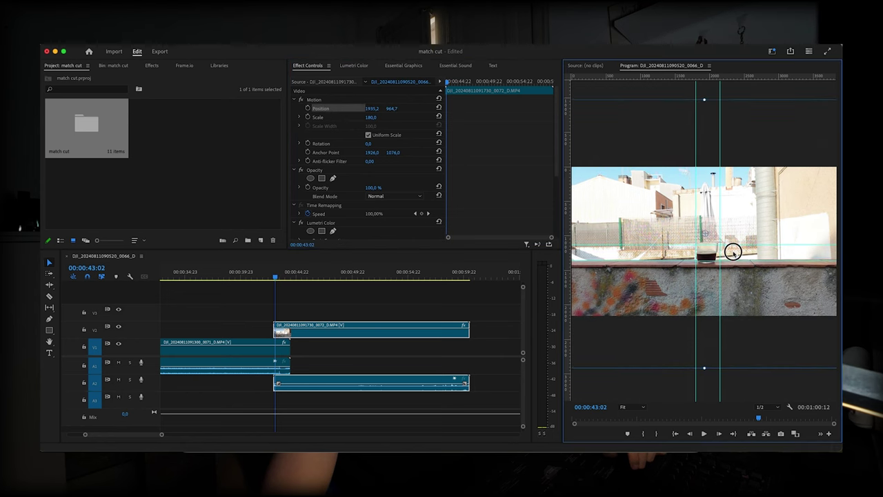
Refine the rooftop clip to Scale 180 and Position 1953.4, 995.1, checking it against the kitchen cup.
click(370, 118)
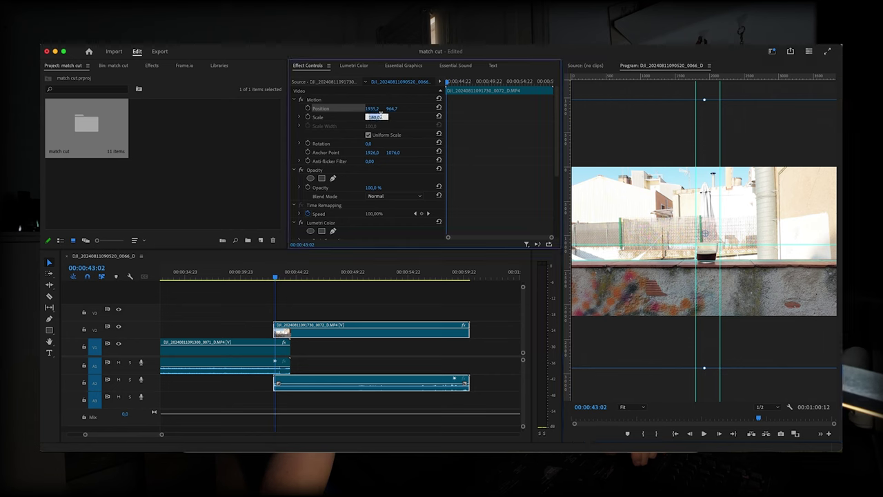
text(170)
key(Return)
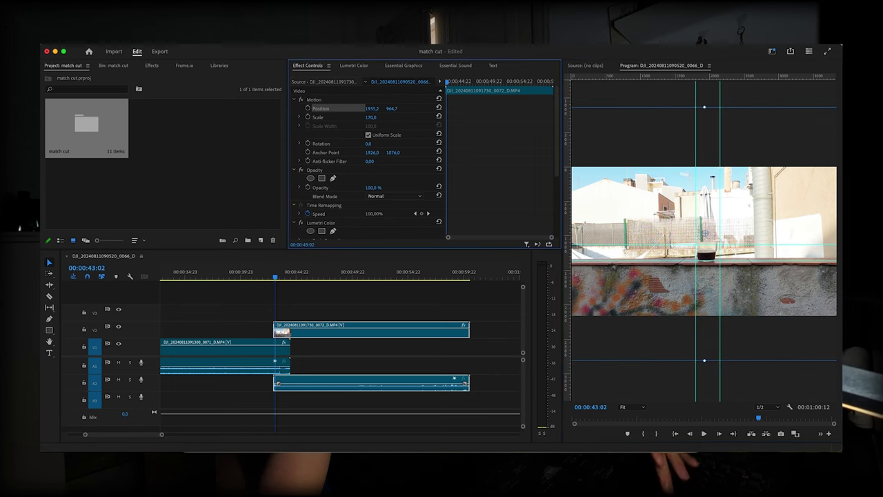
drag(693, 260, 686, 252)
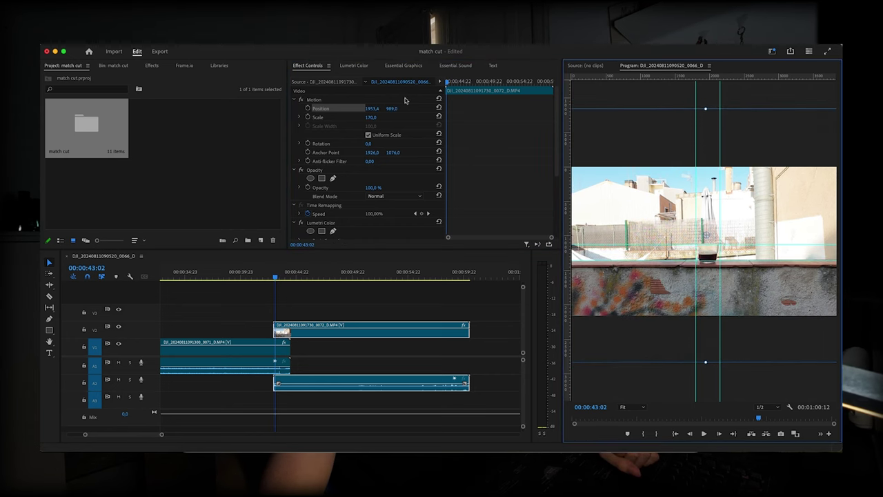
drag(371, 117, 387, 117)
drag(307, 274, 274, 273)
drag(371, 117, 381, 117)
drag(677, 312, 677, 313)
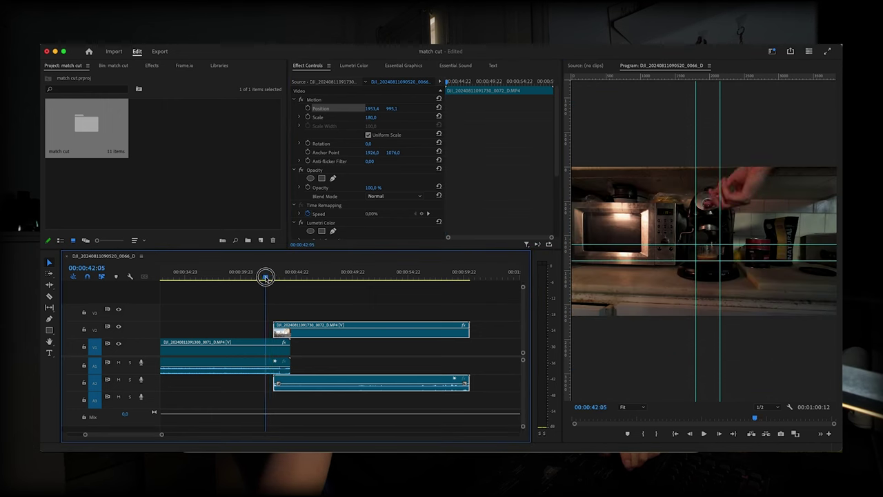
mouse_move(269, 275)
mouse_down()
mouse_move(281, 285)
mouse_move(272, 282)
mouse_up()
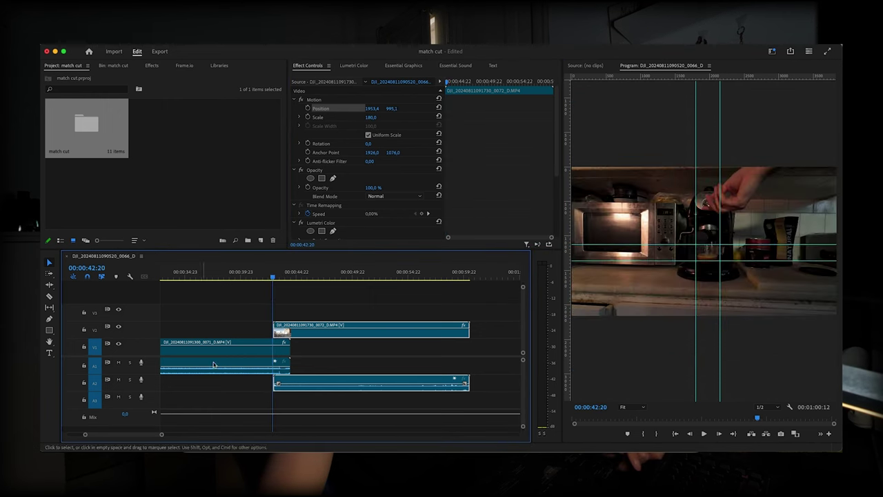
click(354, 64)
Raise the kitchen clip's exposure to 3,8 and drag the alignment guides off the program image.
drag(434, 238, 510, 237)
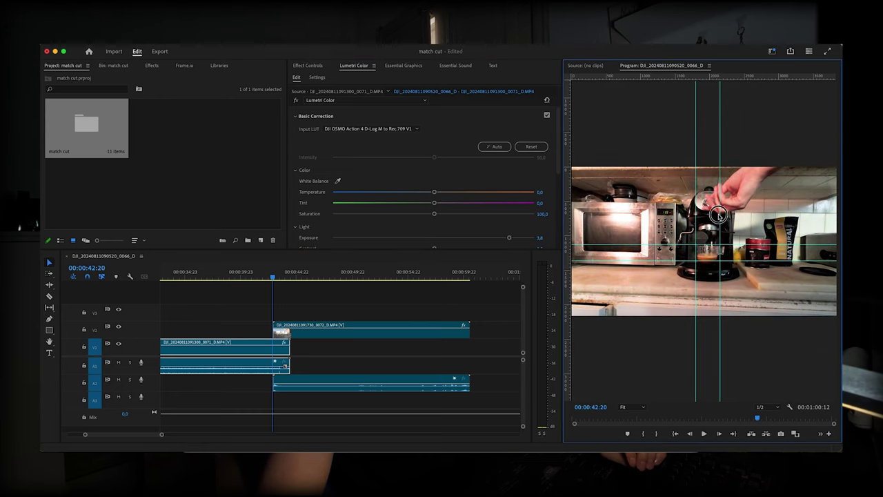
mouse_move(273, 276)
mouse_down()
mouse_move(282, 276)
mouse_move(272, 288)
mouse_up()
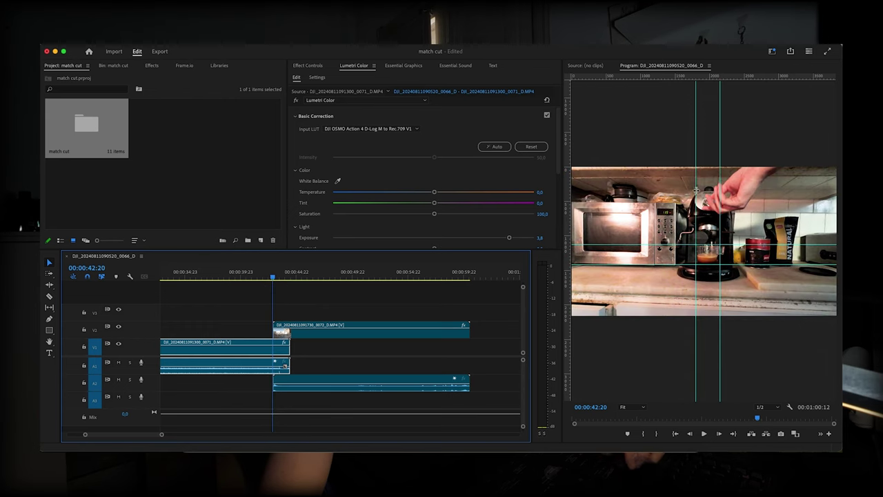
drag(697, 189, 838, 215)
drag(755, 245, 783, 79)
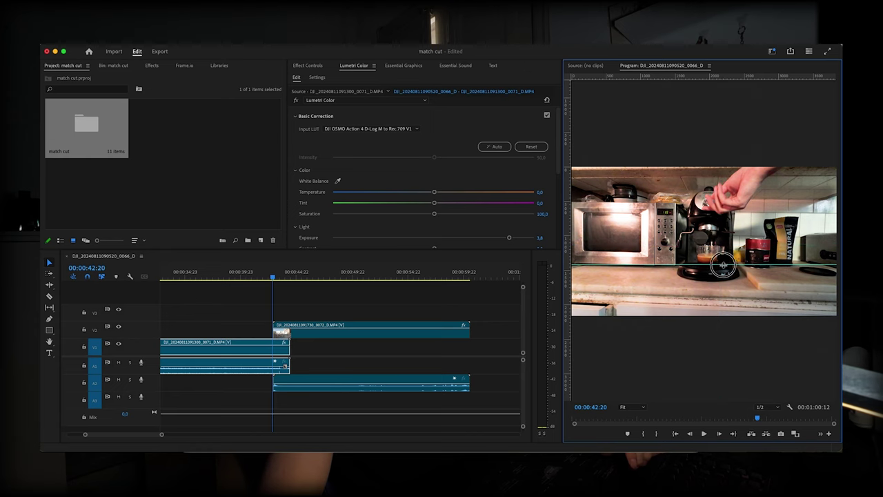
drag(724, 264, 751, 77)
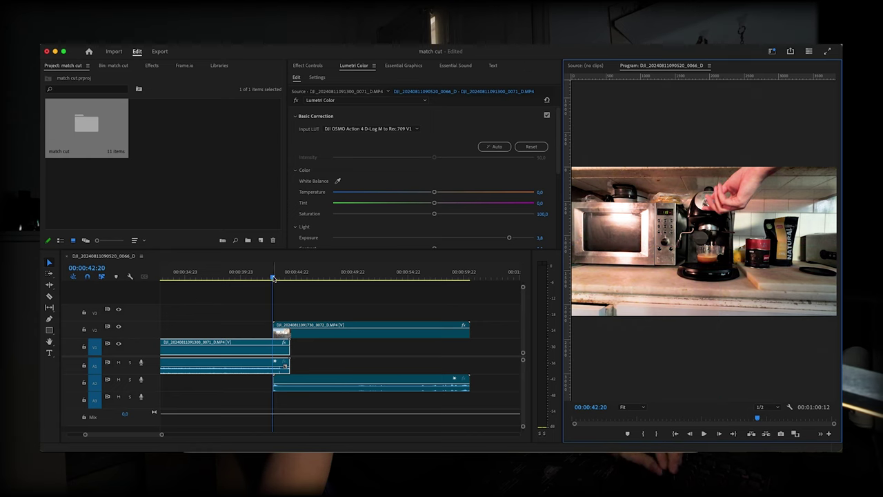
drag(273, 278, 261, 277)
Play back the cut and shift the rooftop clip later so it starts at the playhead.
key(space)
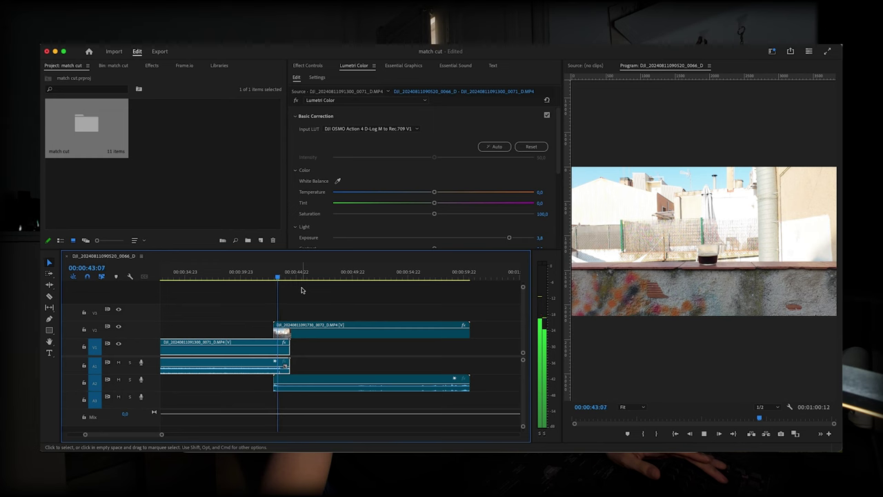
key(space)
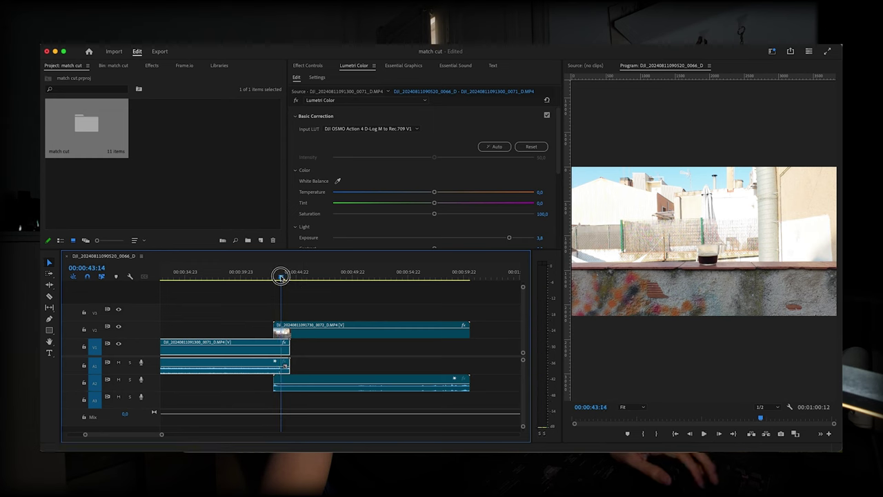
drag(289, 327, 292, 327)
Nudge the rooftop clip two frames later and replay the cut to check its timing.
click(269, 274)
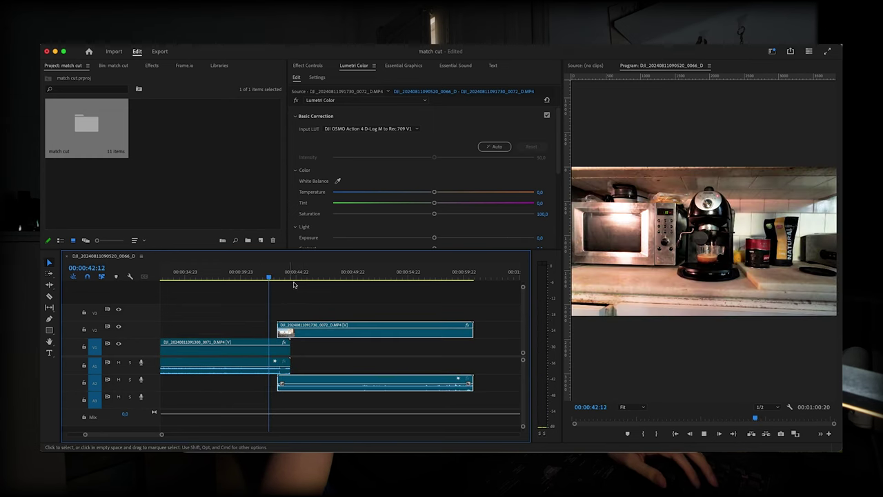
key(space)
key(space)
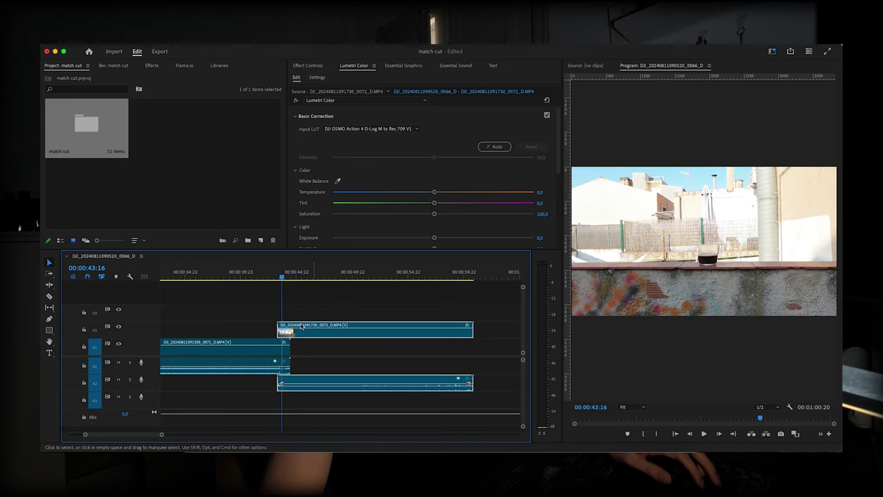
drag(289, 326, 291, 326)
key(space)
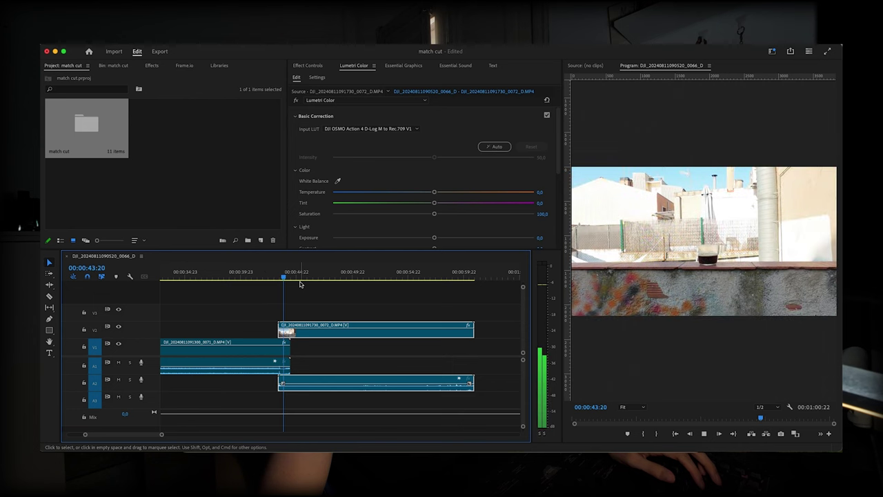
click(267, 278)
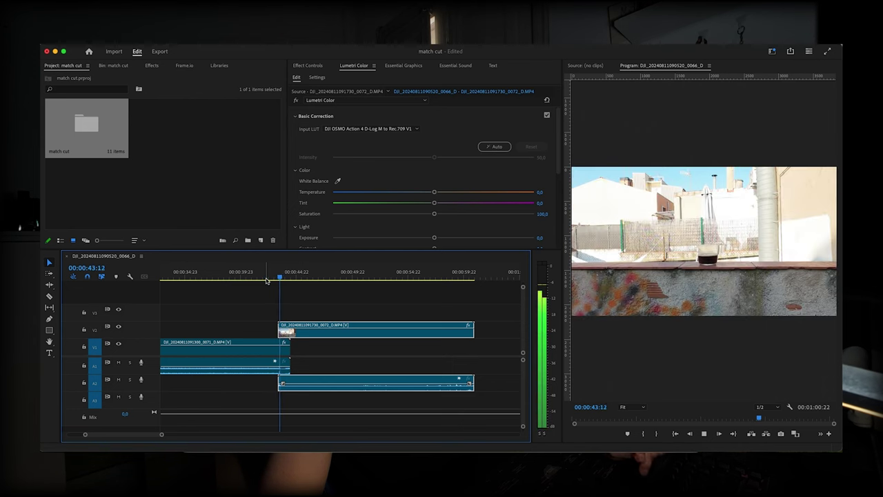
key(space)
click(272, 278)
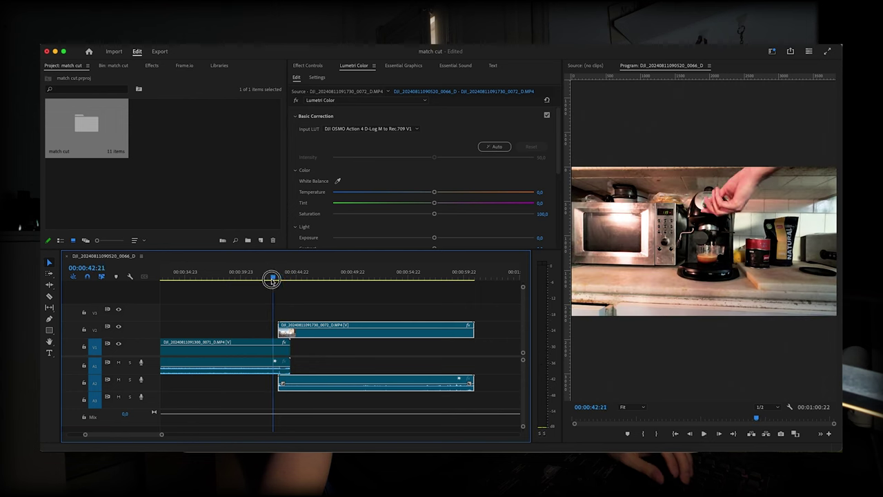
key(space)
key(space)
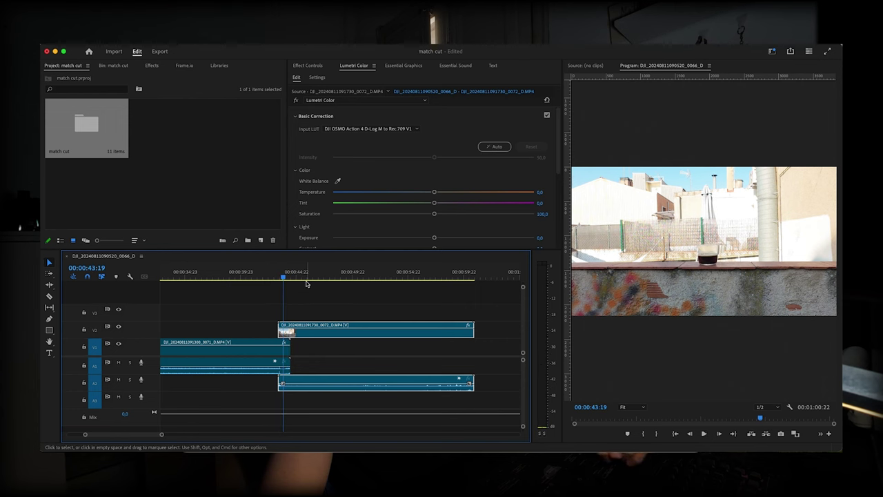
click(272, 279)
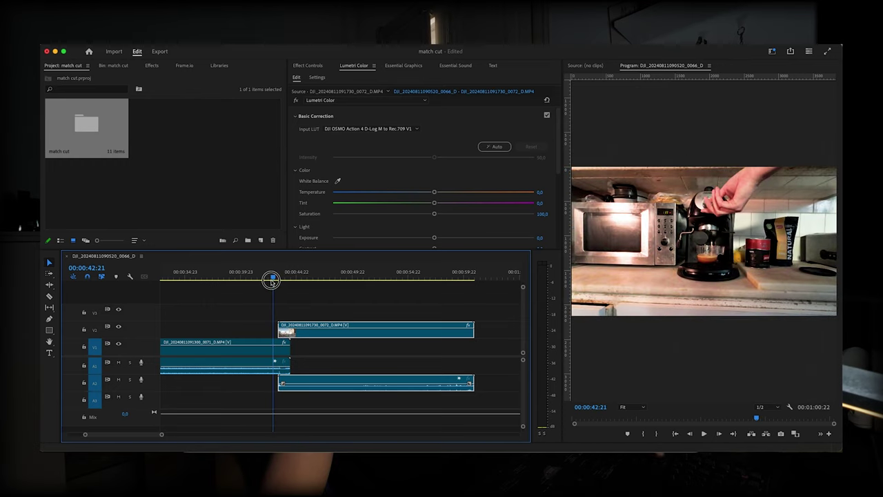